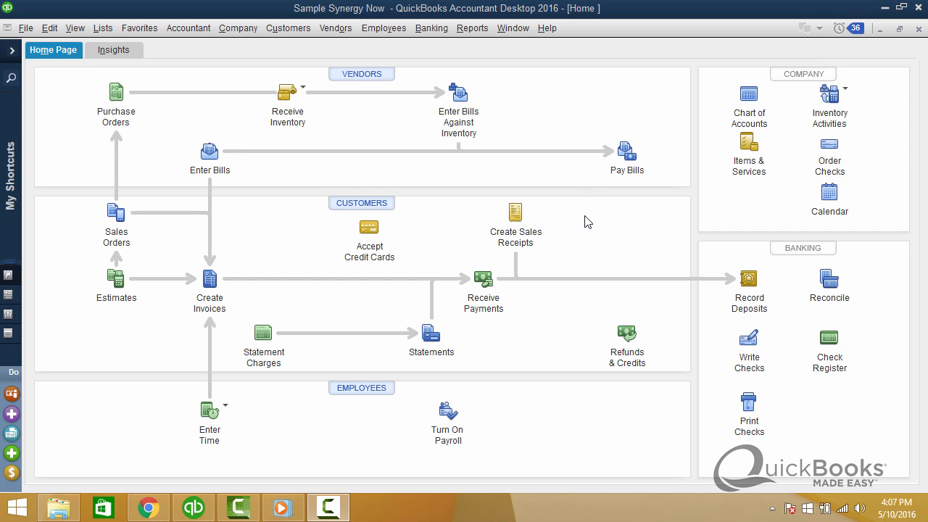
Step: Open the previously saved sales receipt and examine the company name and address in its print preview
{"action": "left_click", "coordinate": [515, 219]}
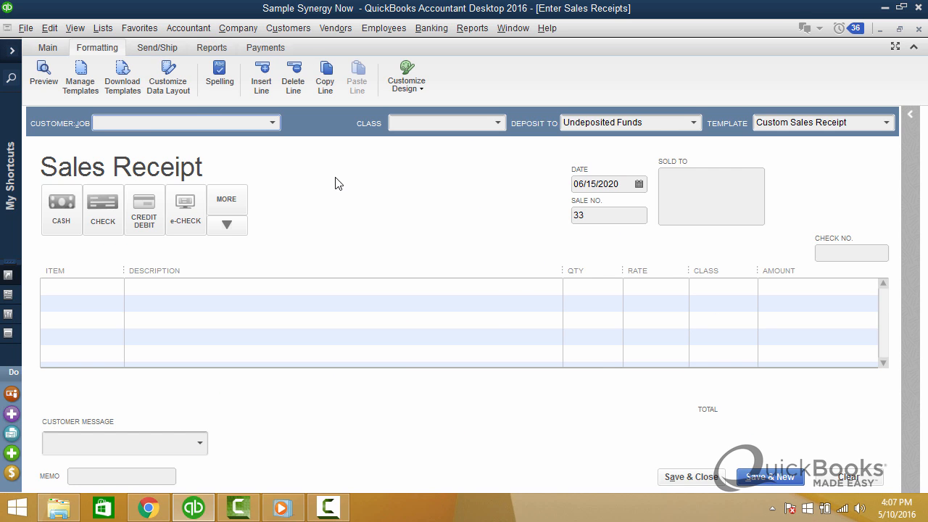
{"action": "left_click", "coordinate": [57, 51]}
{"action": "left_click", "coordinate": [36, 66]}
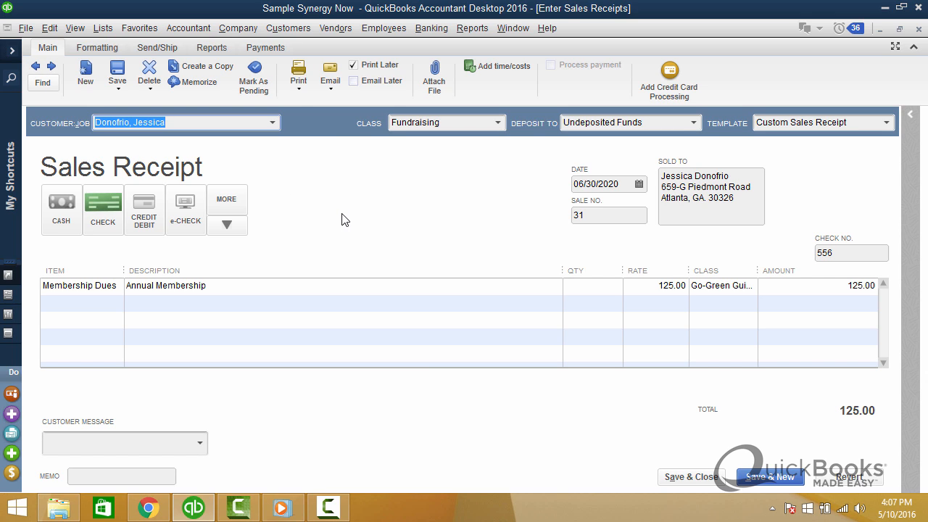
{"action": "left_click", "coordinate": [301, 92]}
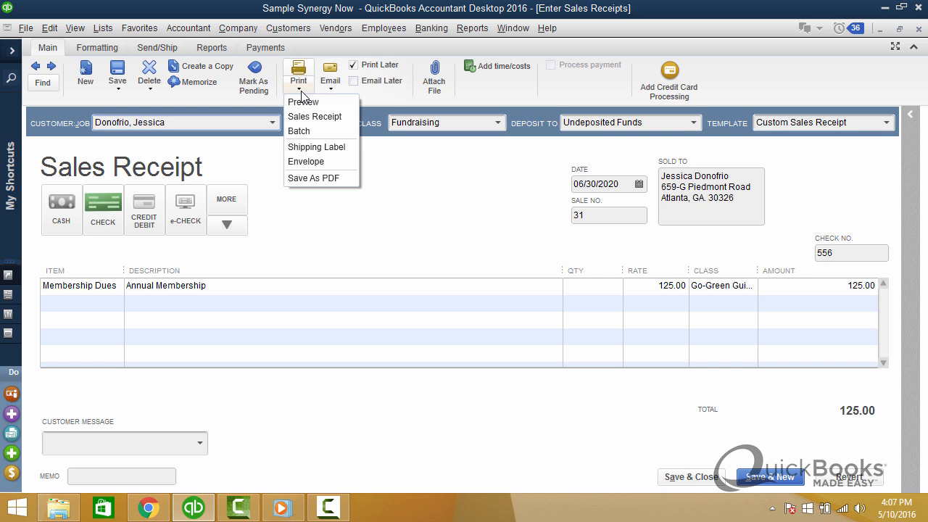
{"action": "left_click", "coordinate": [305, 101]}
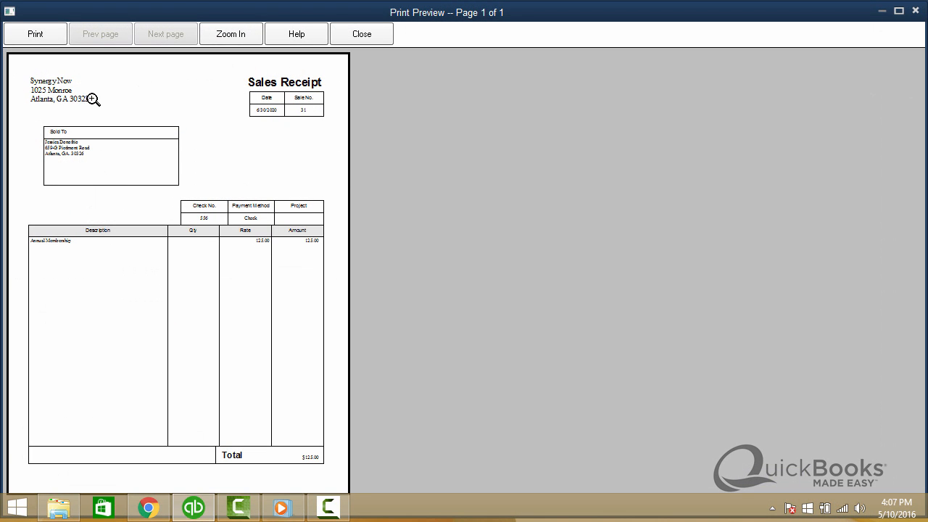
{"action": "left_click", "coordinate": [41, 93]}
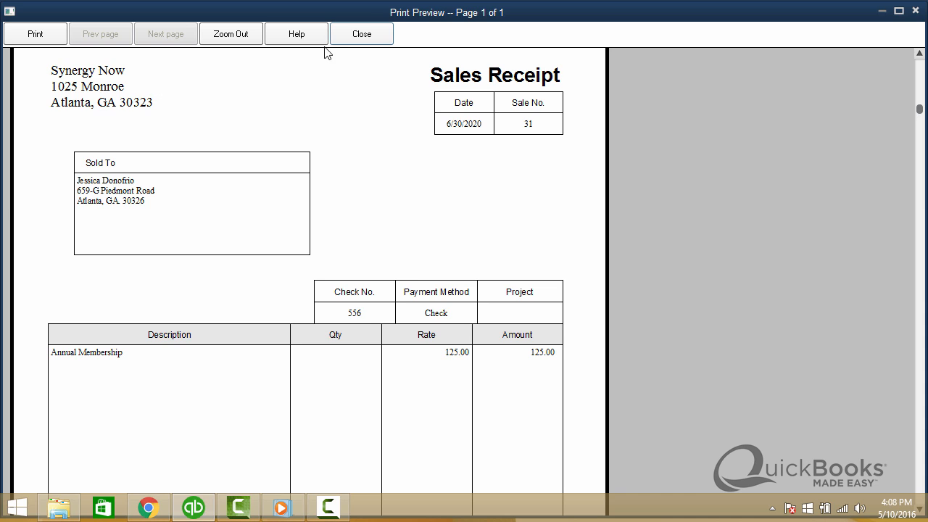
{"action": "left_click", "coordinate": [352, 36]}
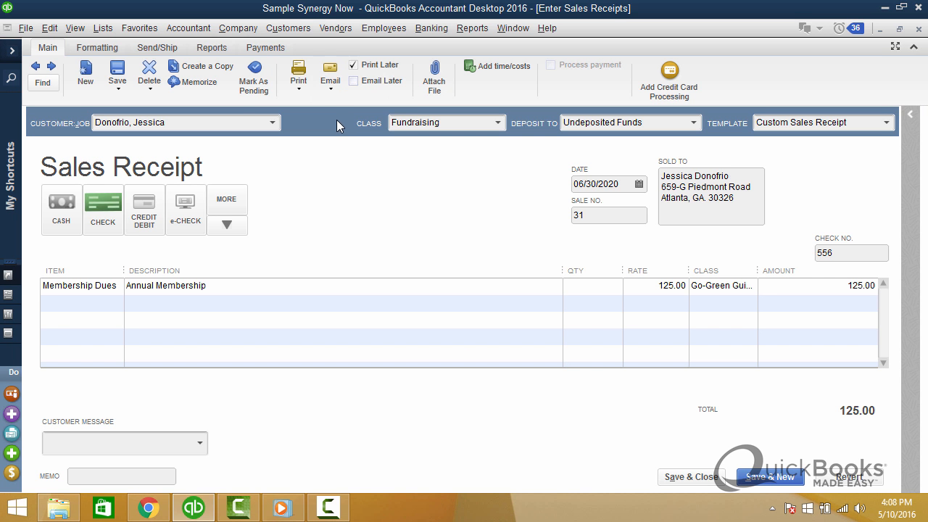
Step: Open the company information for editing and change the company name to Synergy Now Inc
{"action": "left_click", "coordinate": [222, 31]}
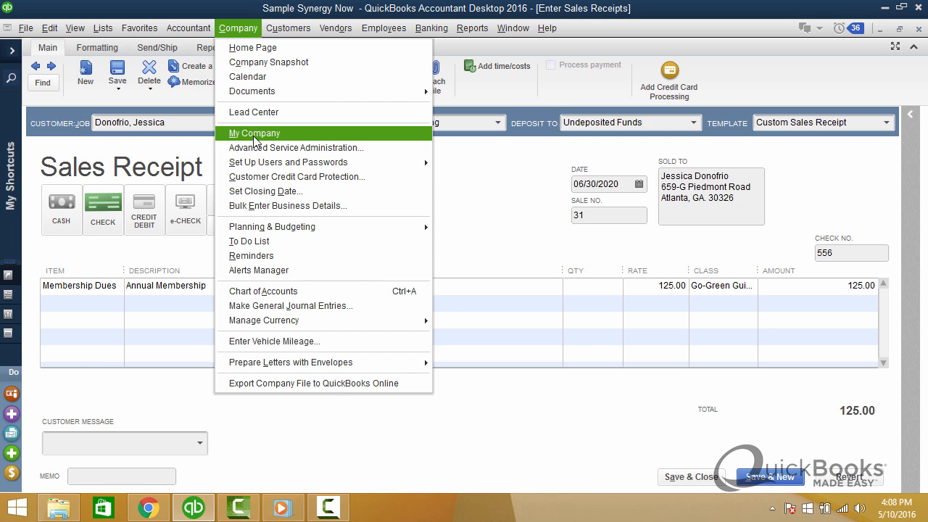
{"action": "left_click", "coordinate": [260, 136]}
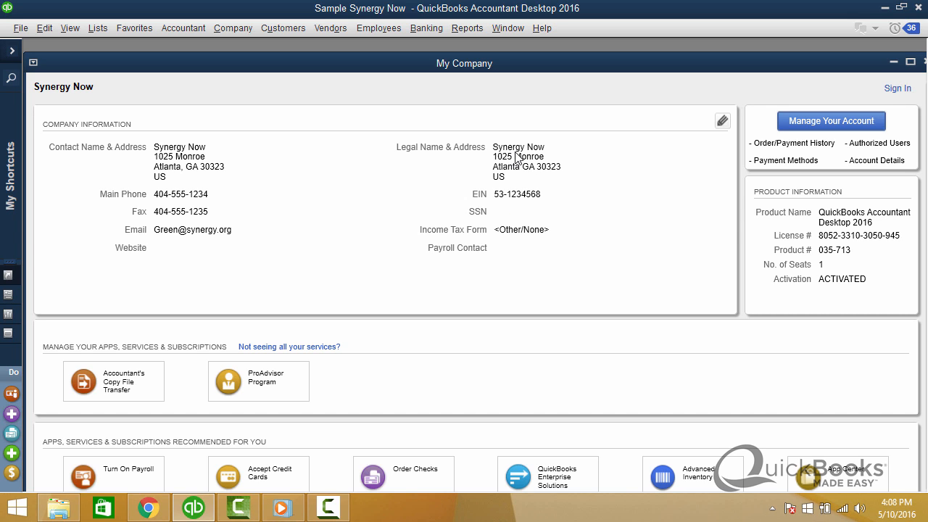
{"action": "left_click", "coordinate": [723, 121]}
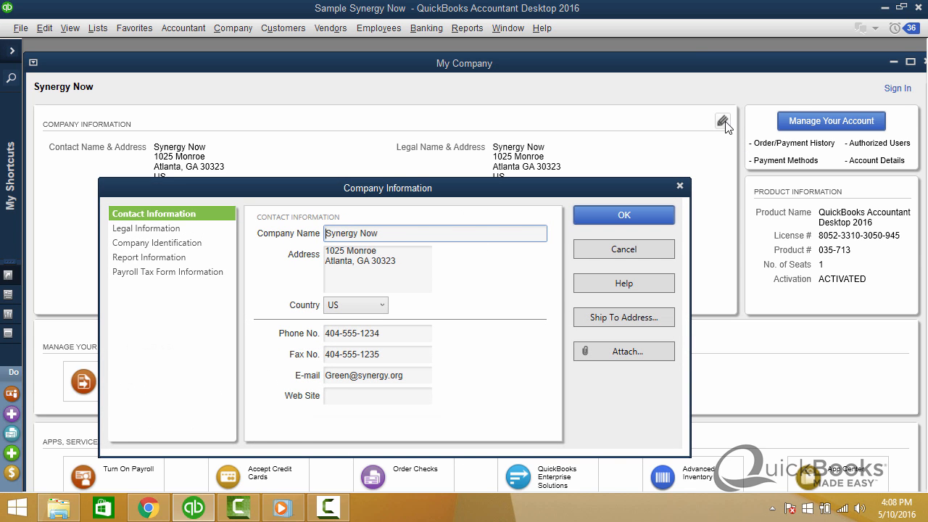
{"action": "left_click_drag", "start_coordinate": [537, 192], "coordinate": [595, 198]}
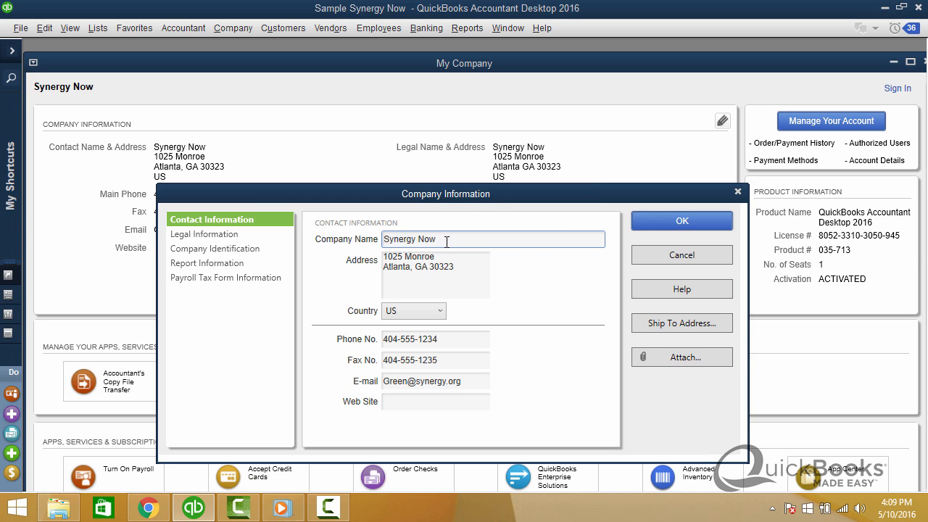
{"action": "type", "text": "Inc."}
Step: Complete the street name in the company's contact address and add a suite line beneath it
{"action": "left_click", "coordinate": [438, 259]}
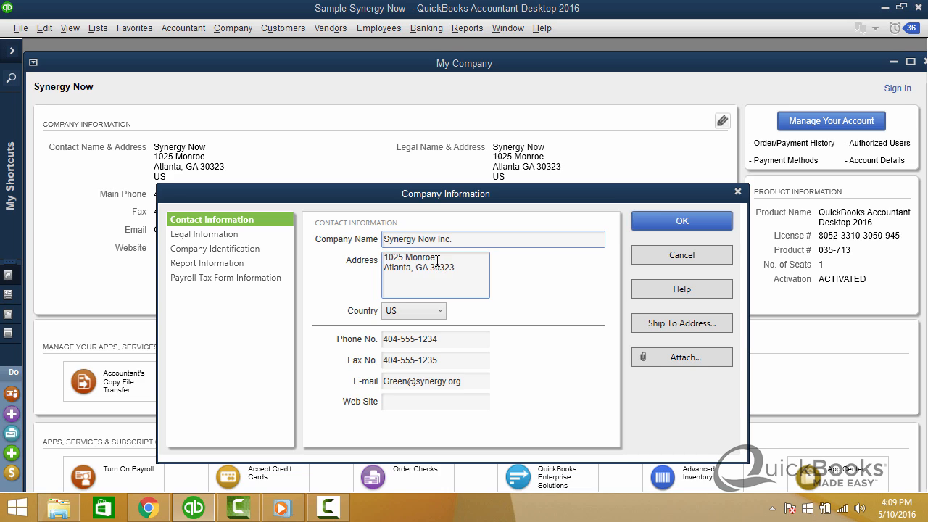
{"action": "left_click", "coordinate": [437, 259]}
{"action": "type", "text": "D"}
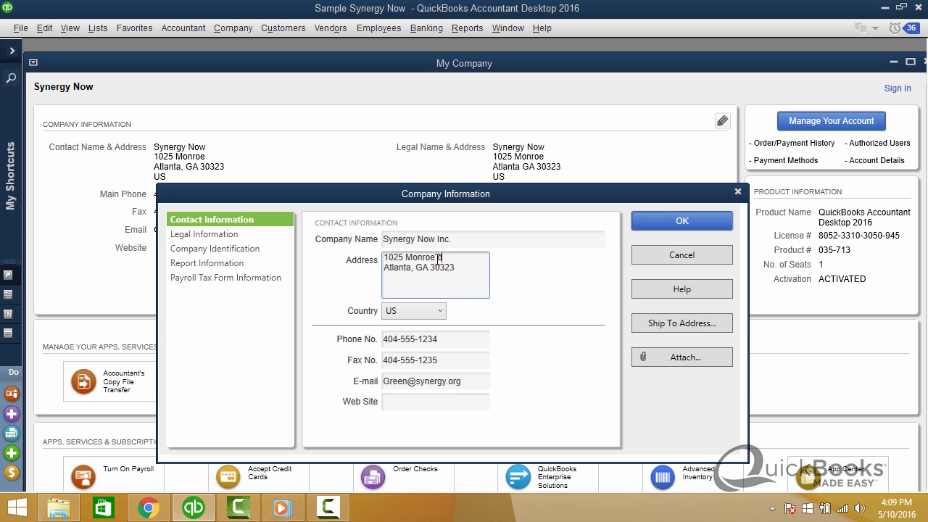
{"action": "type", "text": "rive NE"}
{"action": "left_click", "coordinate": [442, 258]}
{"action": "key", "text": "BackSpace"}
{"action": "type", "text": "D"}
{"action": "left_click", "coordinate": [472, 258]}
{"action": "key", "text": "Return"}
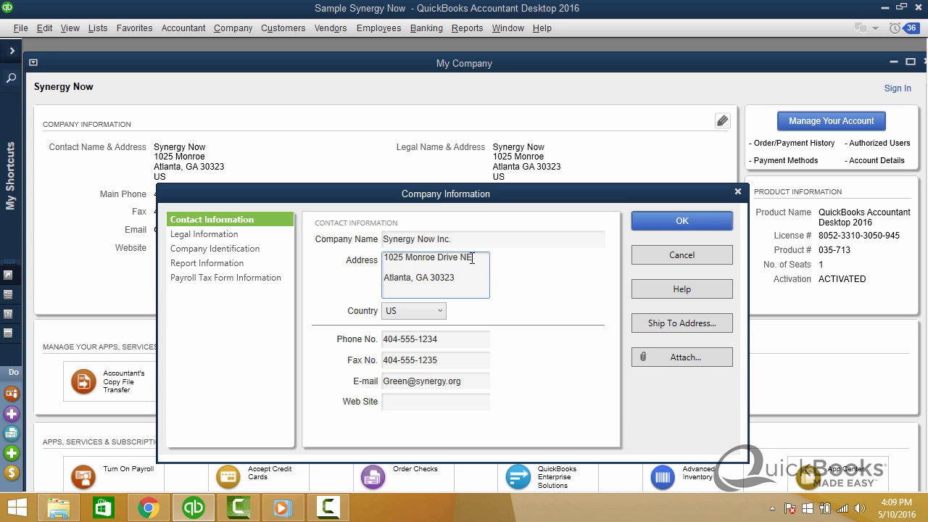
{"action": "type", "text": "Suite 260"}
Step: Complete the street name in the company's legal address and enter the suite on the second address line
{"action": "left_click", "coordinate": [239, 236]}
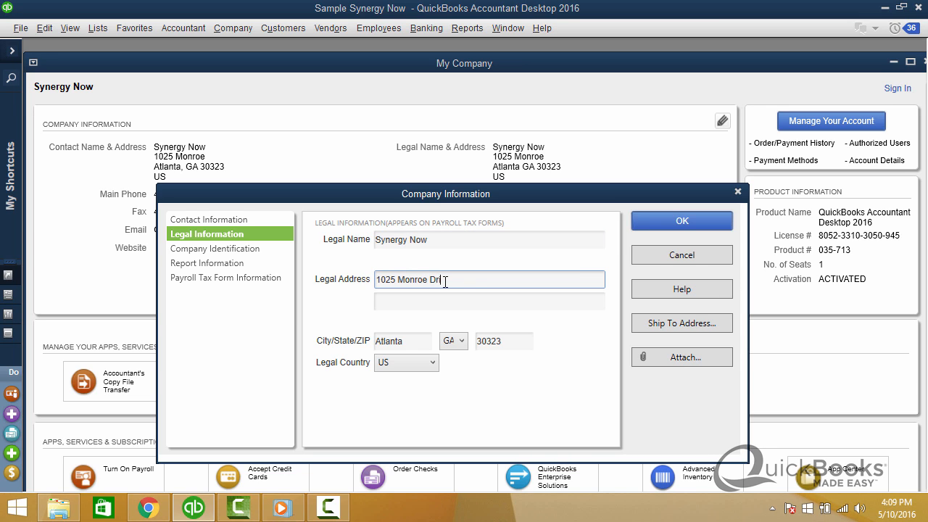
{"action": "type", "text": "ve NE"}
{"action": "left_click", "coordinate": [438, 299]}
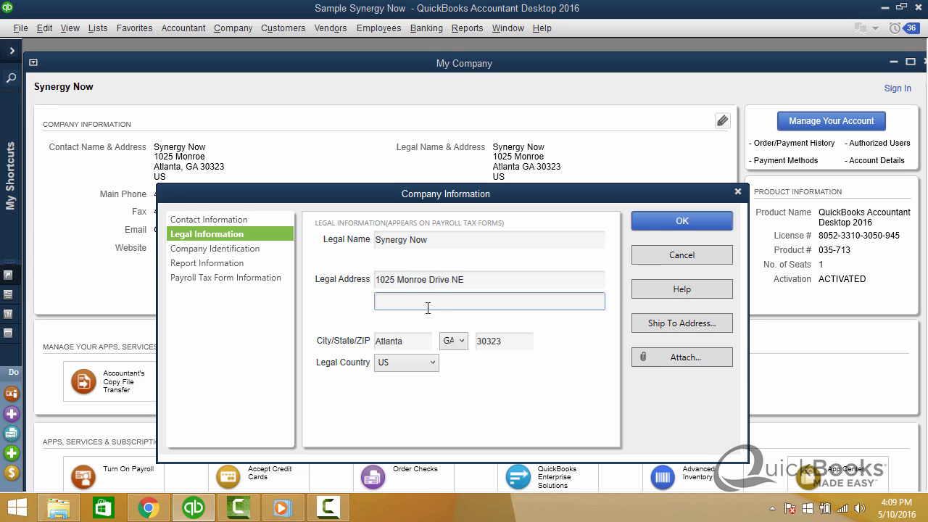
{"action": "type", "text": "S"}
{"action": "type", "text": "uite 32"}
Step: Review the company identification, report and payroll tax form details, and save the edited company information
{"action": "left_click", "coordinate": [252, 250]}
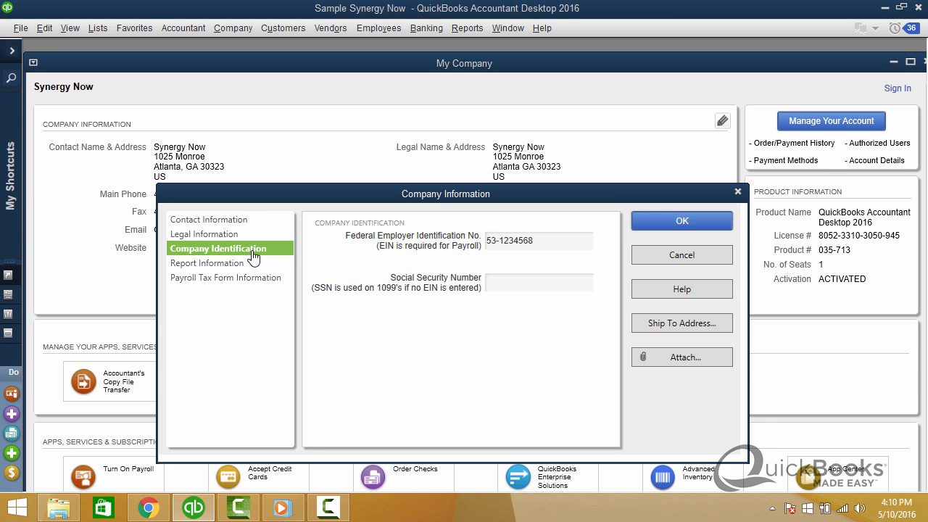
{"action": "left_click", "coordinate": [534, 241]}
{"action": "double_click", "coordinate": [534, 241]}
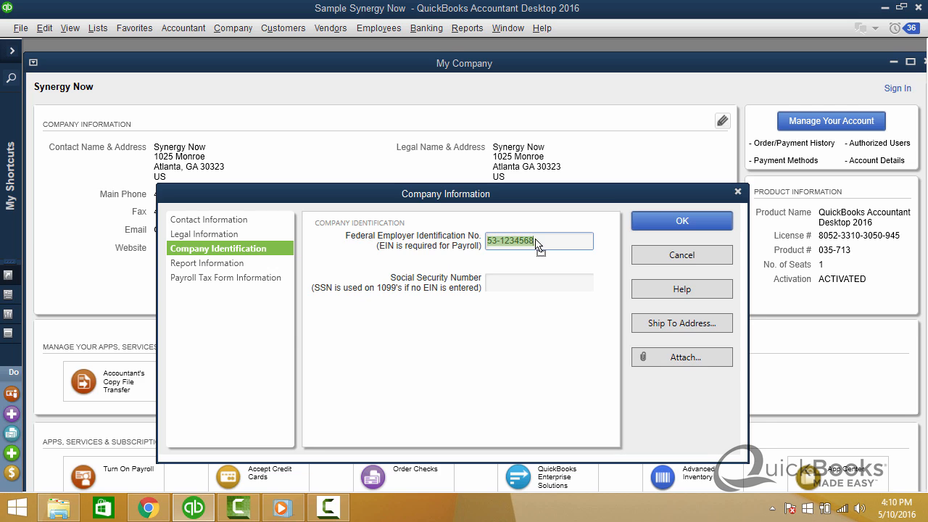
{"action": "left_click", "coordinate": [542, 239]}
{"action": "left_click", "coordinate": [245, 268]}
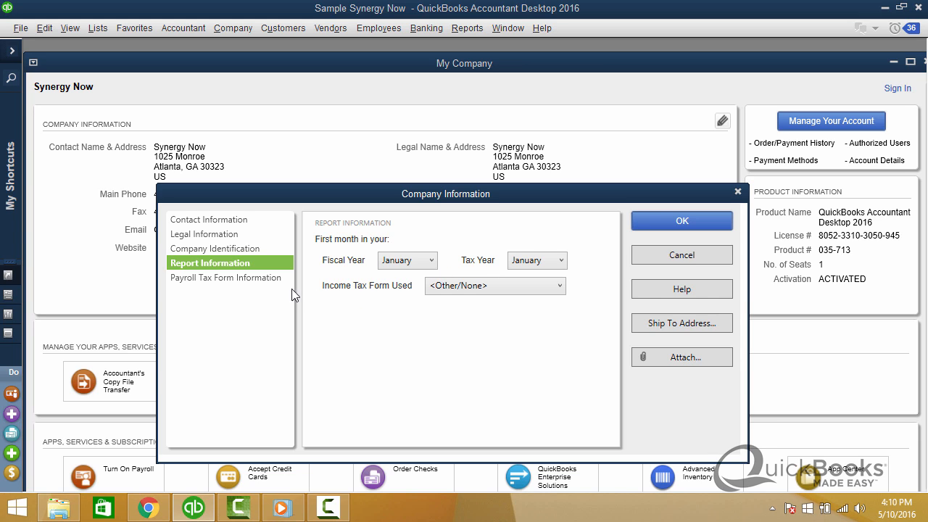
{"action": "left_click", "coordinate": [217, 282]}
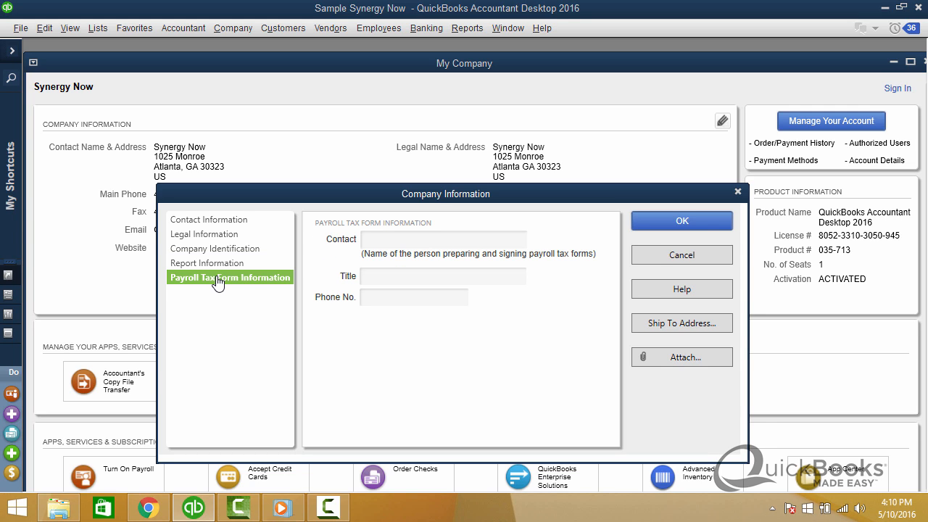
{"action": "left_click", "coordinate": [687, 225]}
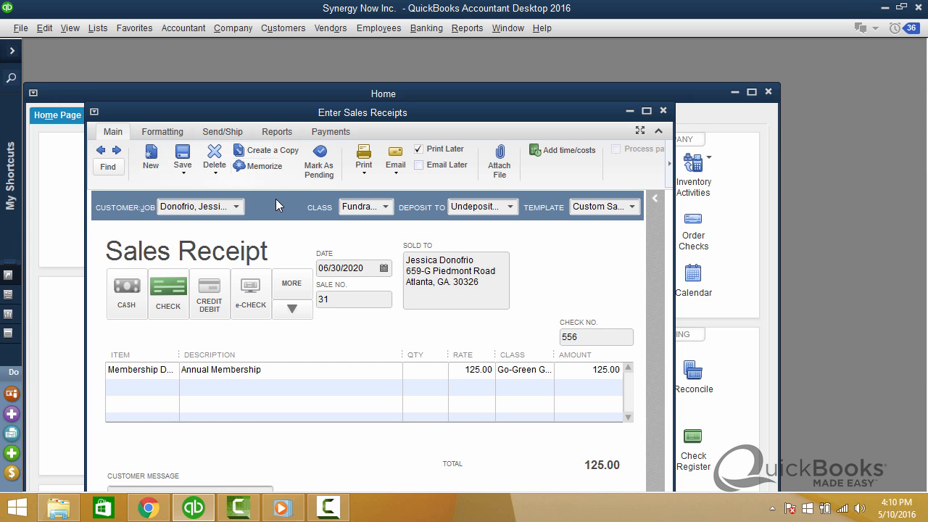
Step: Check the company name and address in the sales receipt's print preview, and close the receipt
{"action": "left_click", "coordinate": [364, 175]}
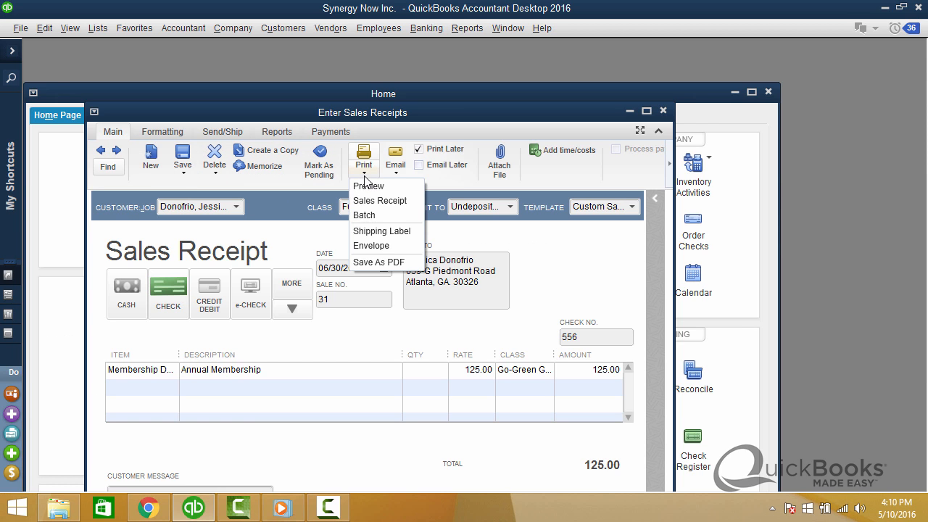
{"action": "left_click", "coordinate": [369, 186]}
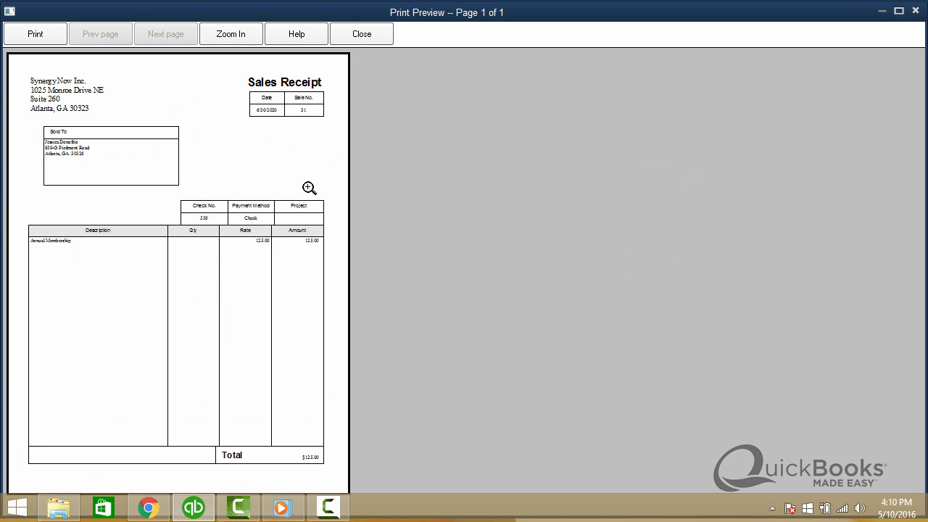
{"action": "left_click", "coordinate": [78, 101]}
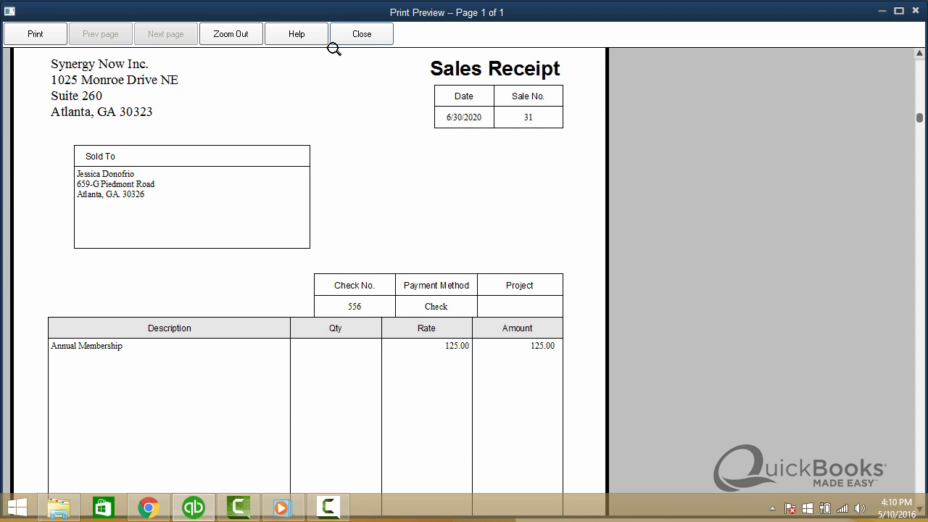
{"action": "left_click", "coordinate": [361, 38]}
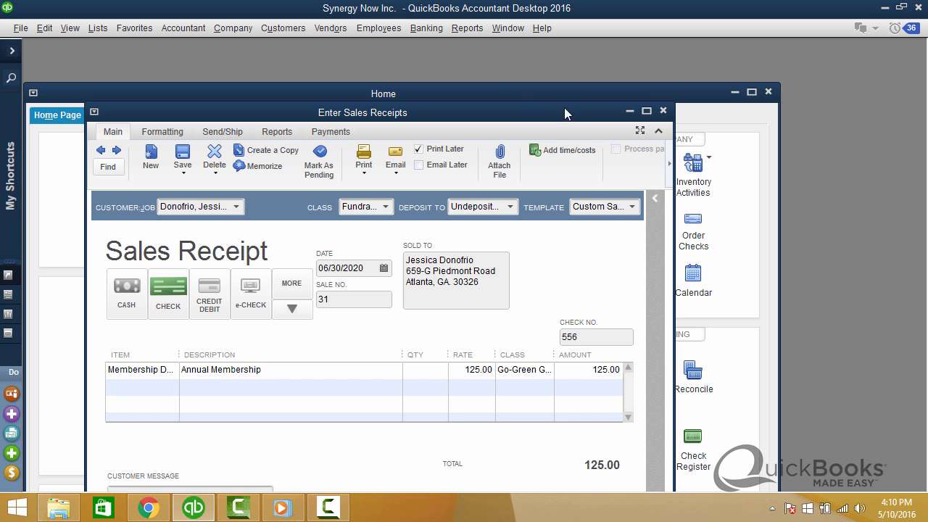
{"action": "left_click", "coordinate": [662, 112]}
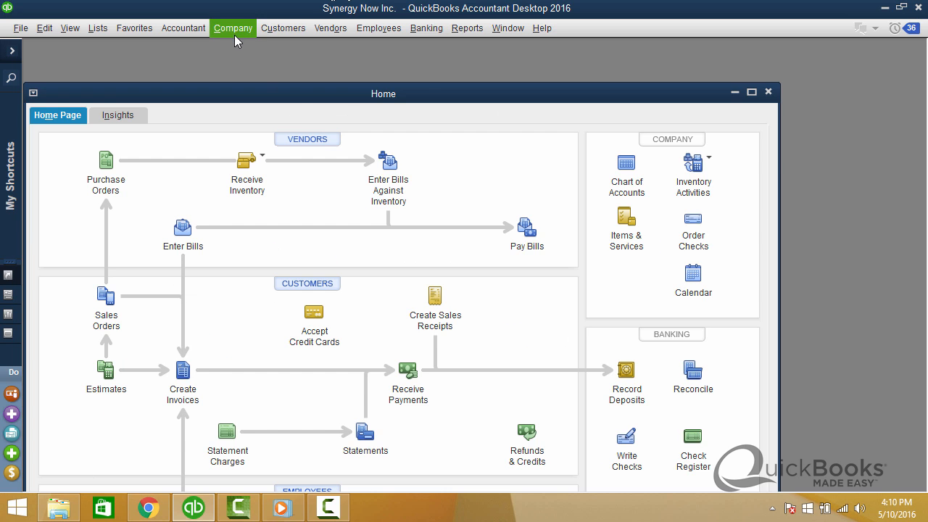
Step: Reopen the company information to check the first month of the fiscal and tax years, leaving without saving
{"action": "left_click", "coordinate": [230, 30]}
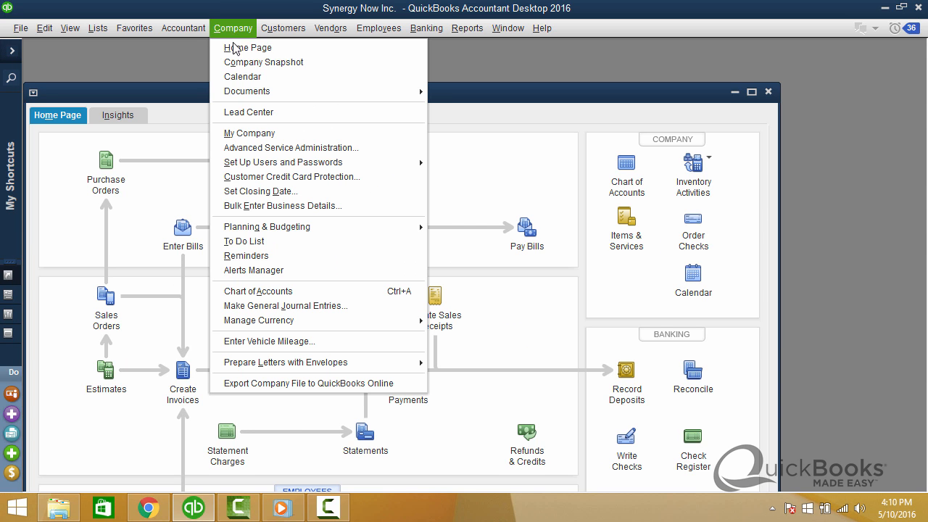
{"action": "left_click", "coordinate": [250, 133]}
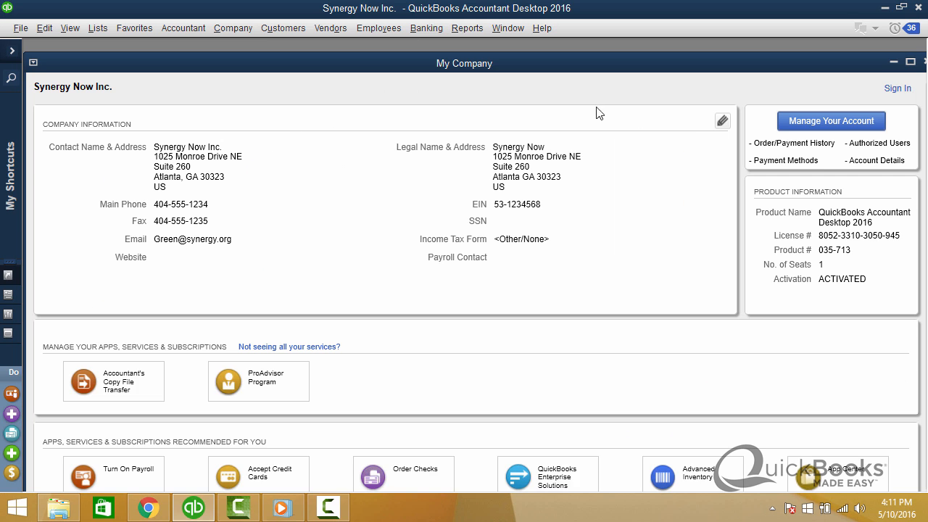
{"action": "left_click", "coordinate": [722, 121]}
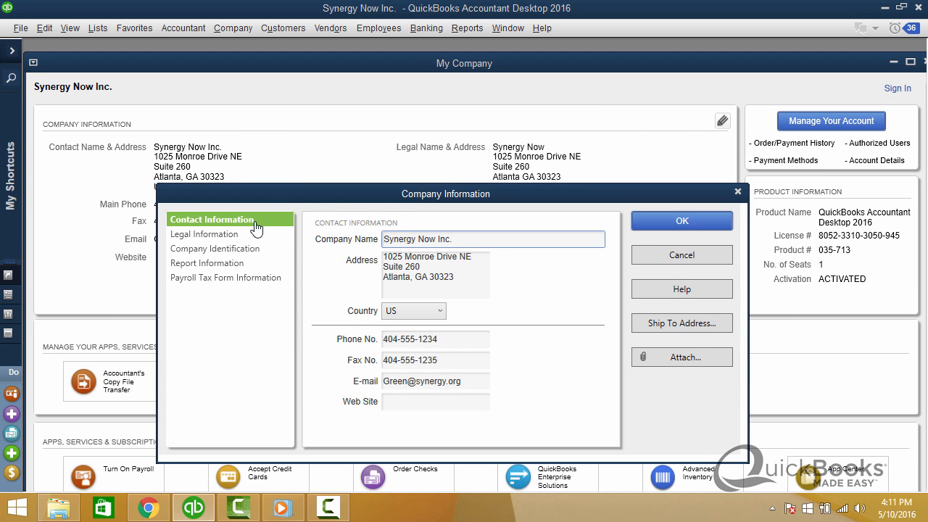
{"action": "left_click", "coordinate": [236, 267]}
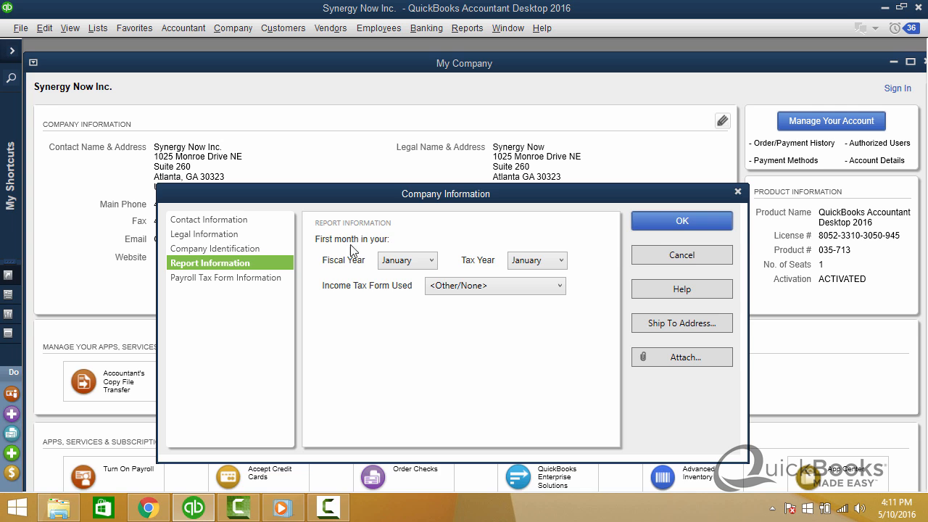
{"action": "left_click", "coordinate": [650, 255]}
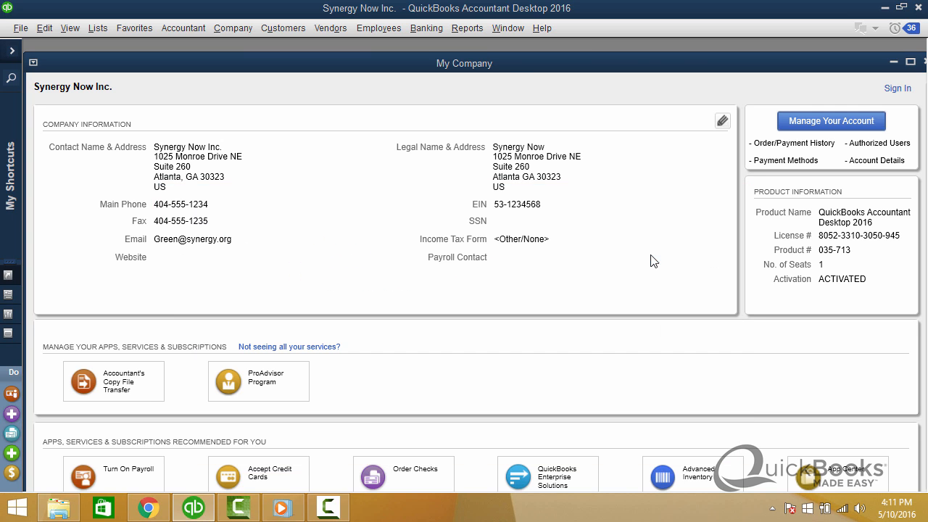
Step: Run the Profit & Loss Standard report with its date range set to This Fiscal Year
{"action": "left_click", "coordinate": [465, 28]}
{"action": "mouse_move", "coordinate": [489, 144]}
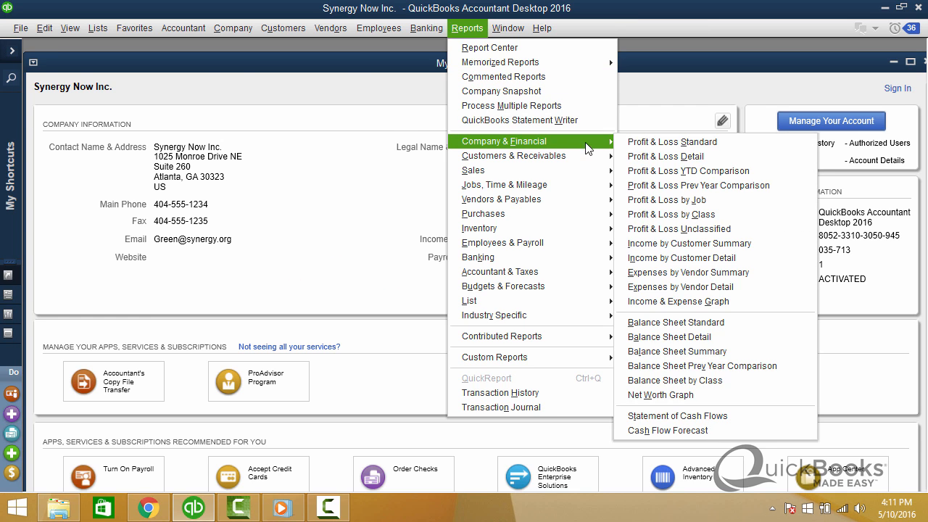
{"action": "left_click", "coordinate": [630, 144]}
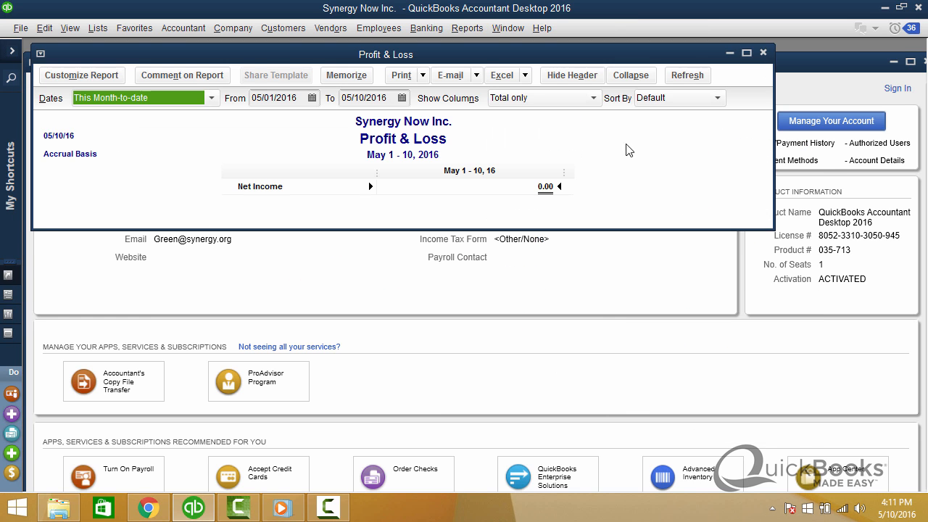
{"action": "left_click", "coordinate": [211, 98]}
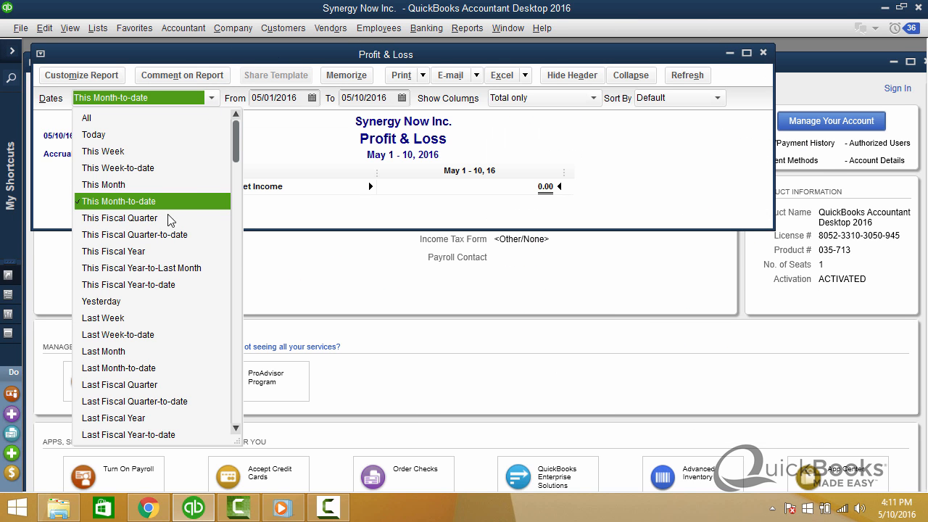
{"action": "left_click", "coordinate": [145, 251]}
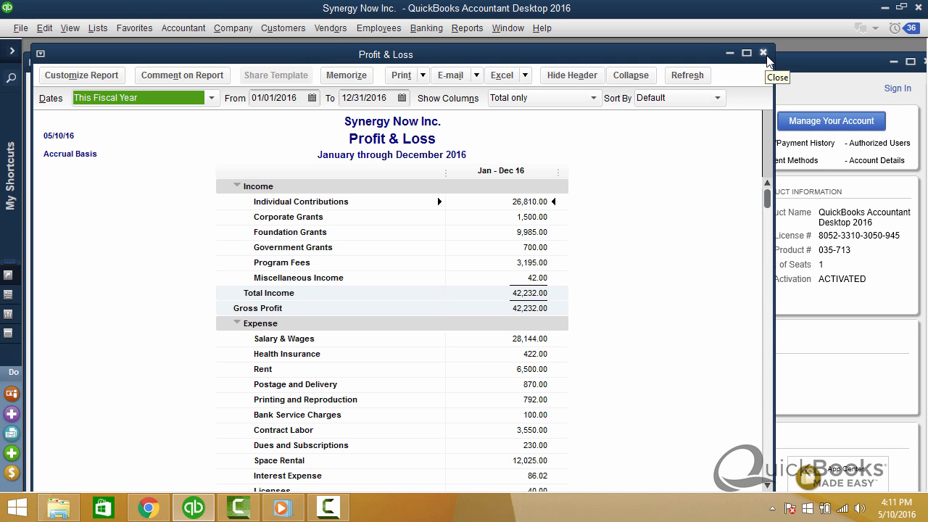
Step: Set the first month of both the fiscal year and the tax year to July in the company's report information, and save
{"action": "left_click", "coordinate": [246, 28]}
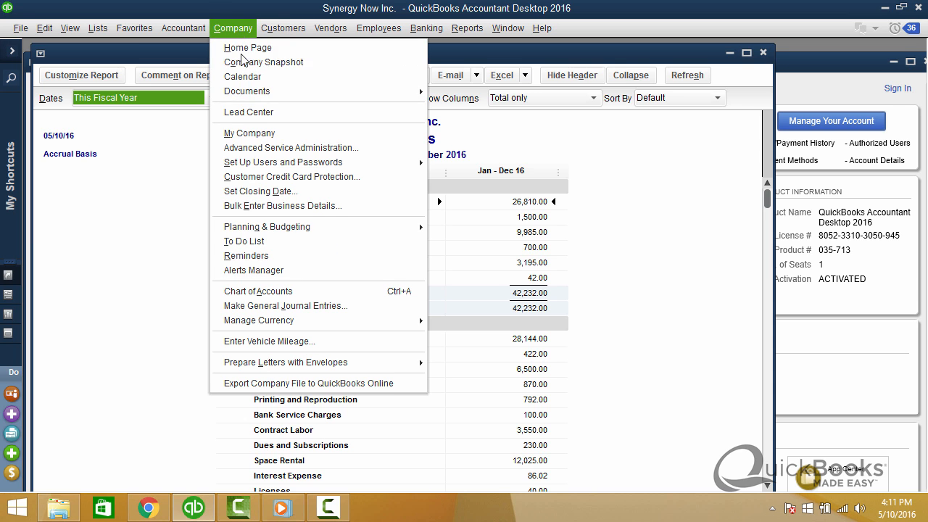
{"action": "left_click", "coordinate": [260, 135]}
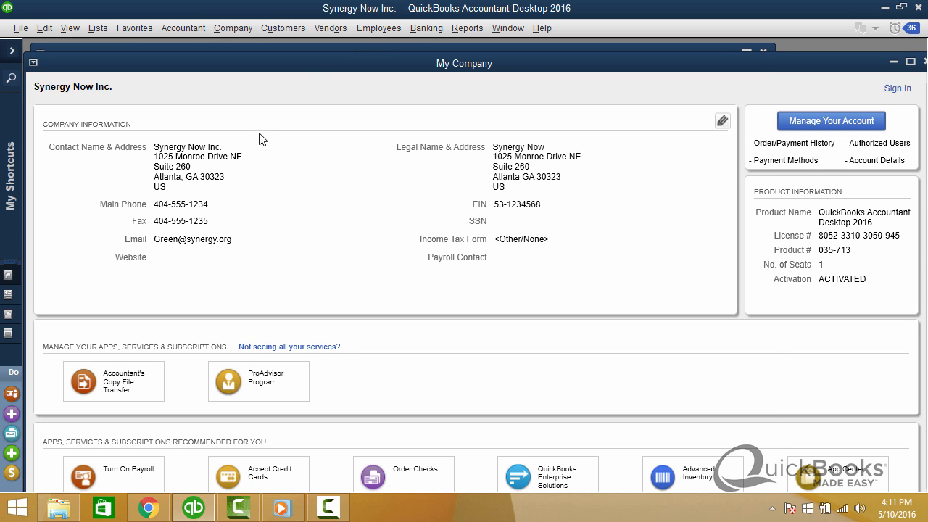
{"action": "left_click", "coordinate": [721, 122]}
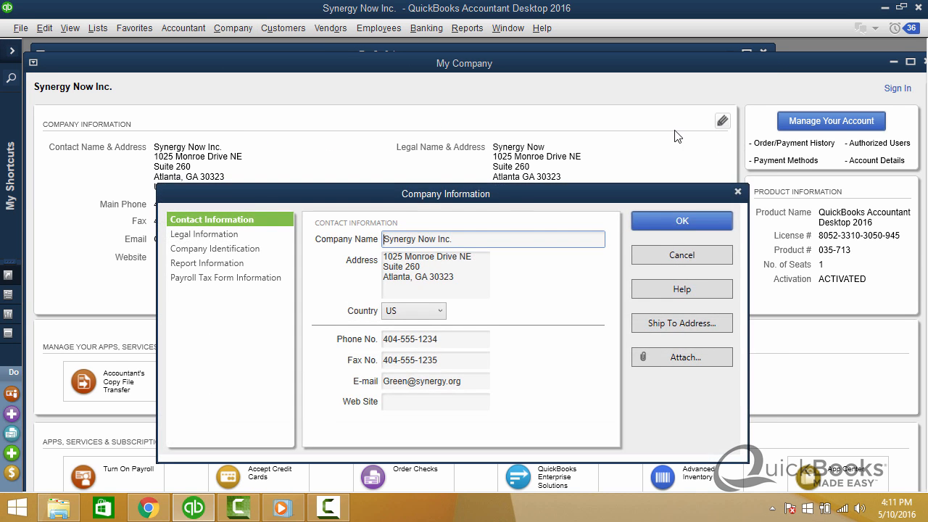
{"action": "left_click", "coordinate": [228, 266]}
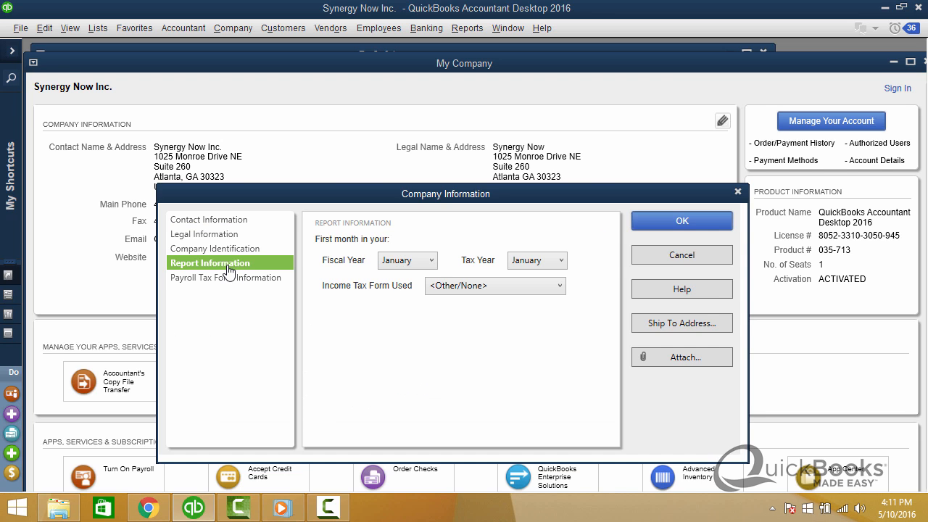
{"action": "left_click", "coordinate": [432, 261]}
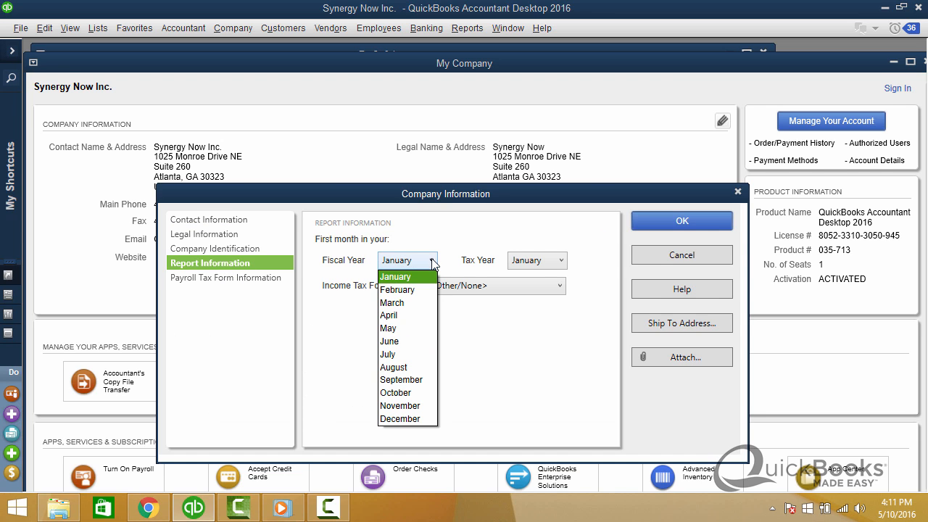
{"action": "left_click", "coordinate": [403, 355]}
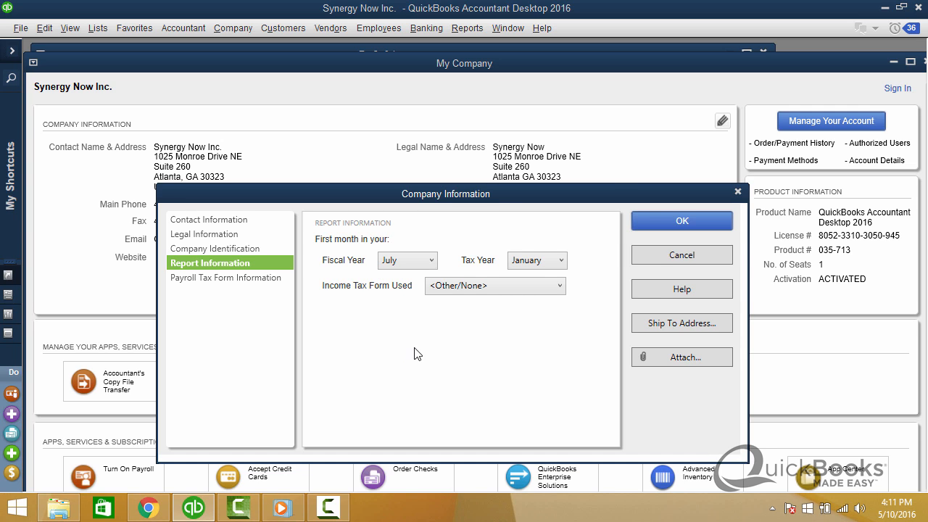
{"action": "left_click", "coordinate": [564, 262]}
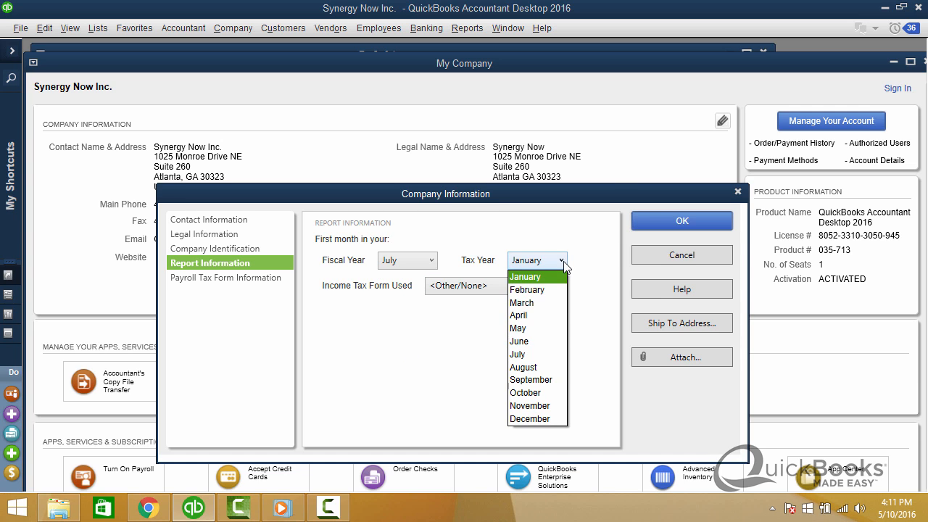
{"action": "left_click", "coordinate": [532, 352]}
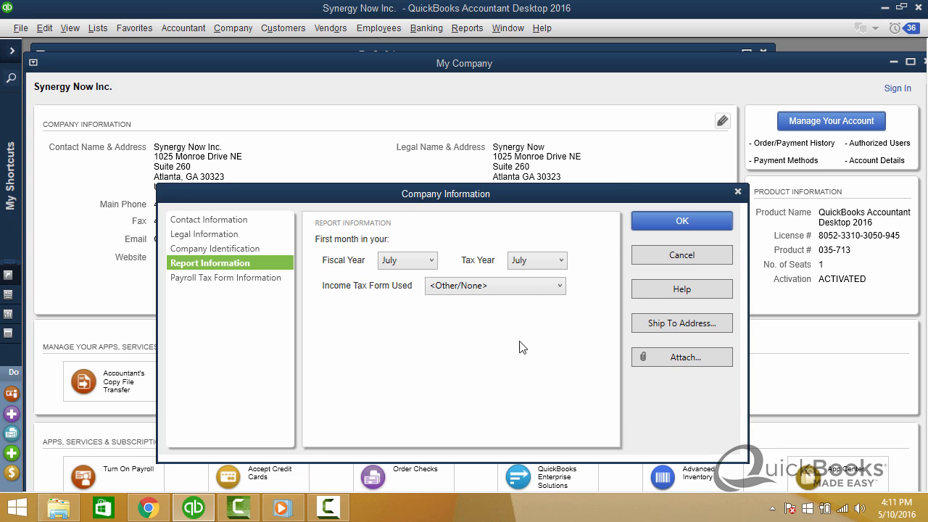
{"action": "left_click", "coordinate": [676, 222]}
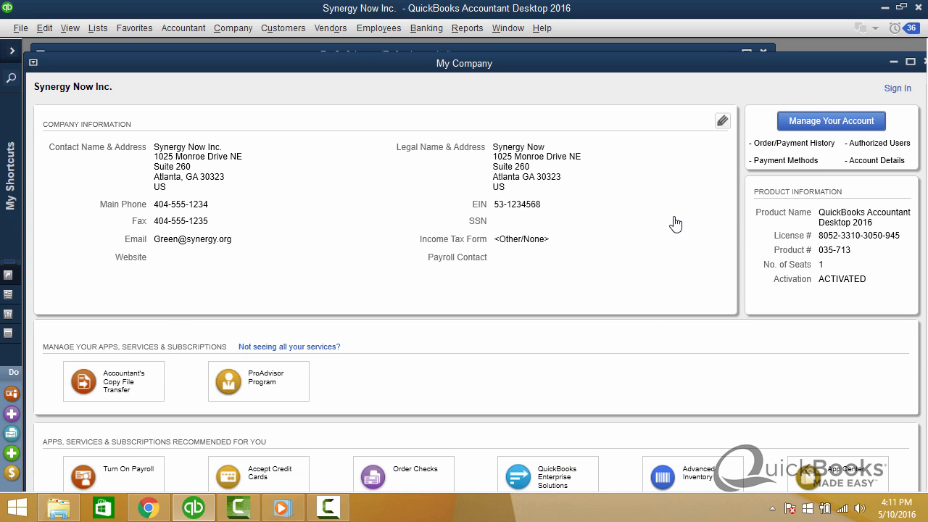
Step: Leave the My Company window and refresh the Profit & Loss report to apply the changed fiscal year
{"action": "key", "text": "Escape"}
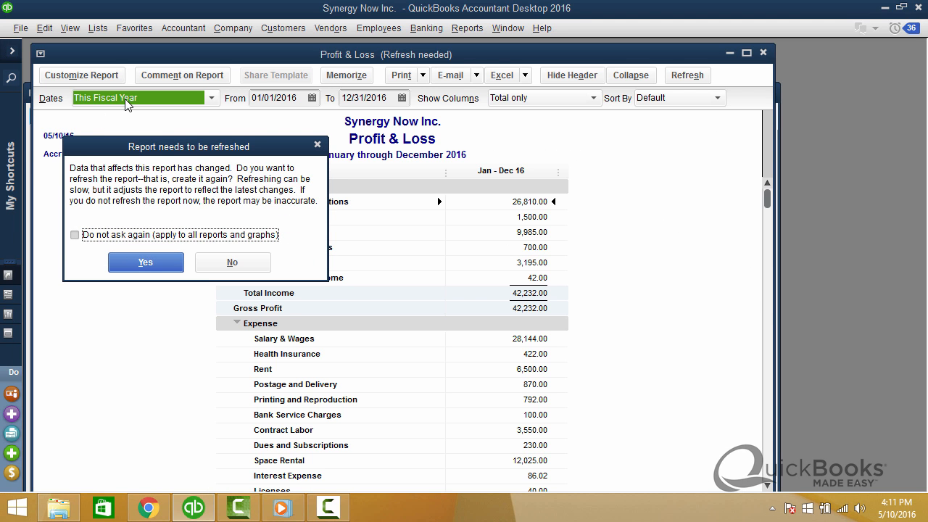
{"action": "left_click", "coordinate": [160, 265]}
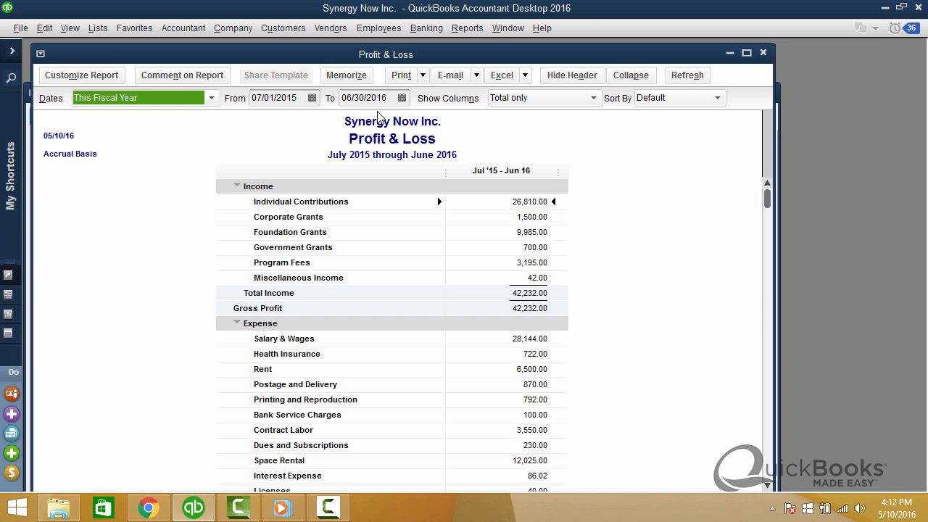
Step: Bring up the My Company window to close it along with the Profit & Loss report, and maximize the Home page
{"action": "left_click", "coordinate": [231, 32]}
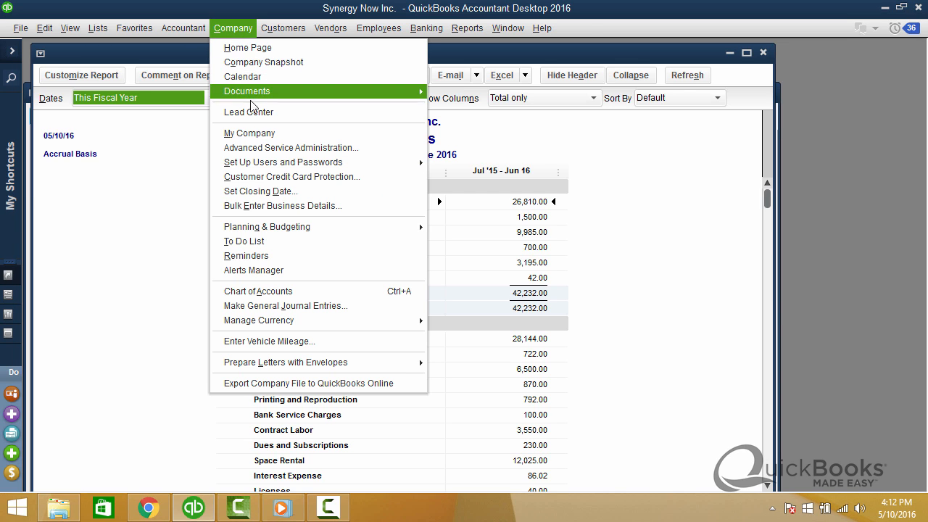
{"action": "left_click", "coordinate": [256, 133]}
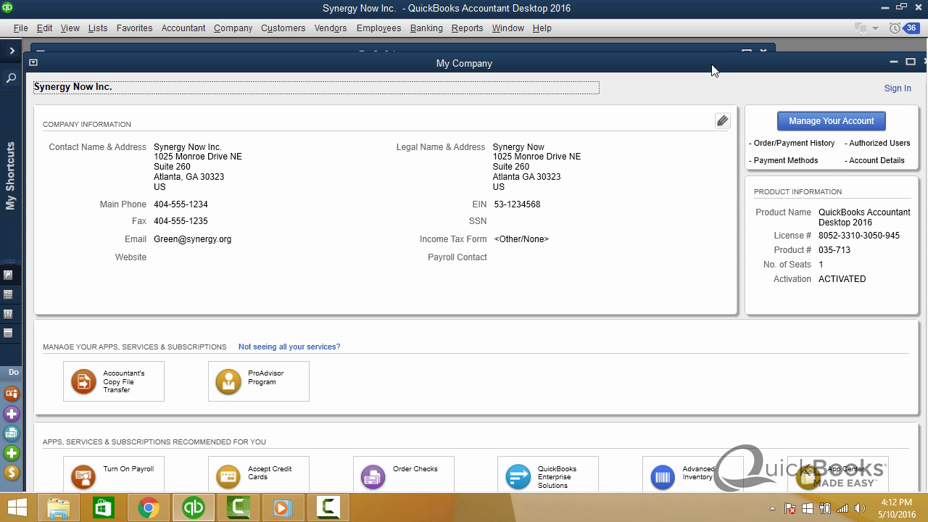
{"action": "left_click_drag", "start_coordinate": [719, 64], "coordinate": [686, 82]}
{"action": "left_click", "coordinate": [892, 79]}
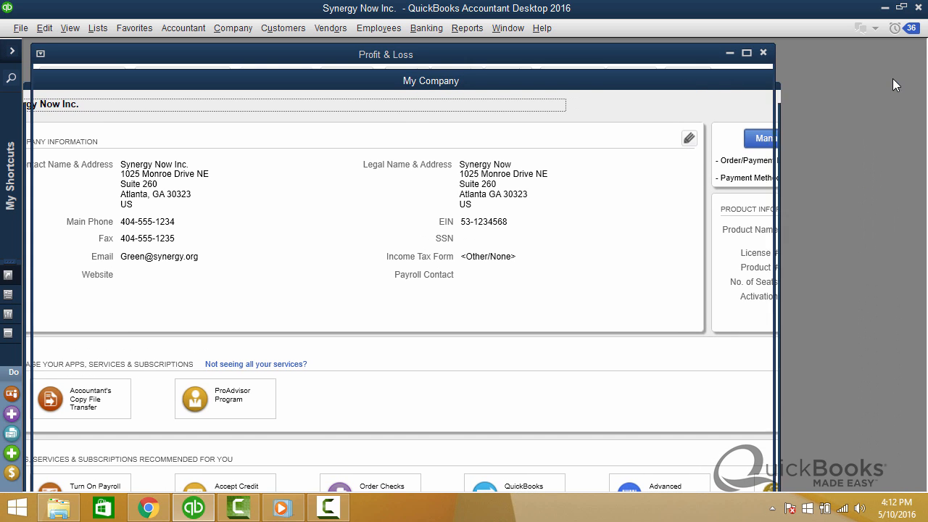
{"action": "left_click", "coordinate": [764, 53]}
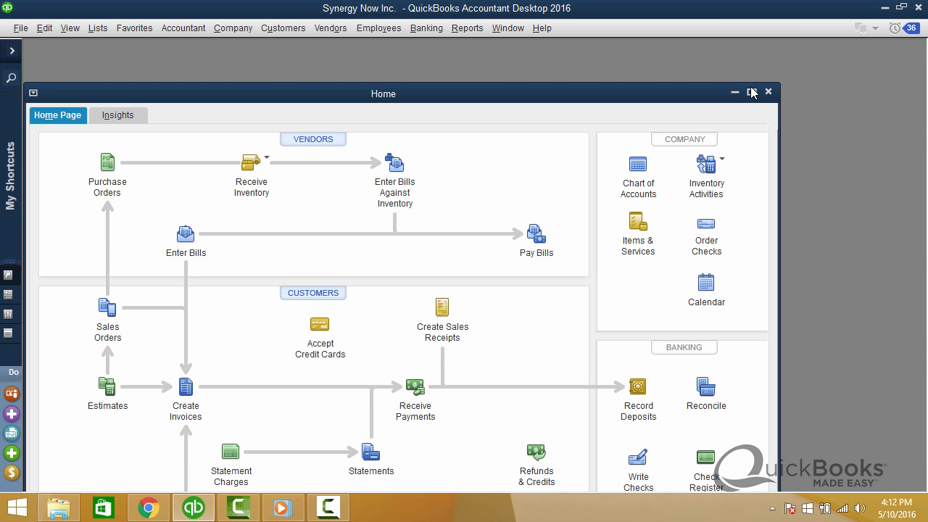
{"action": "left_click", "coordinate": [750, 92]}
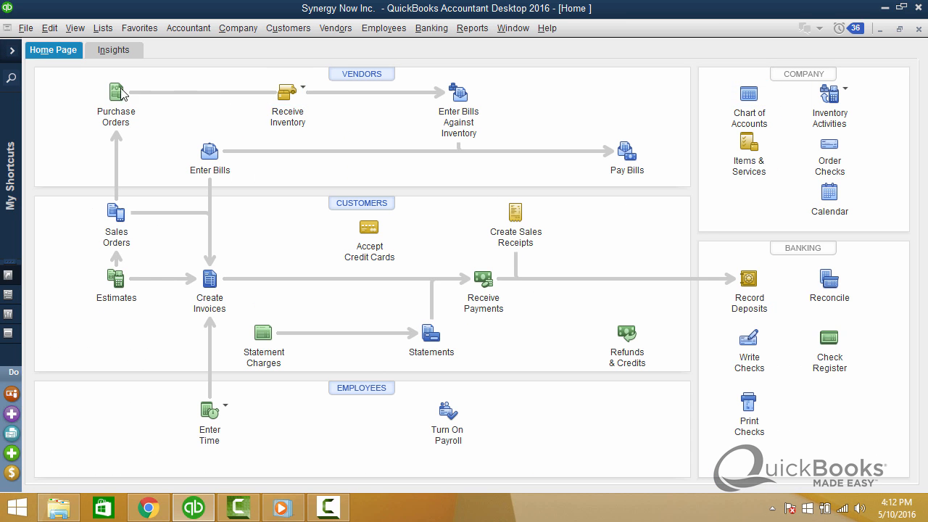